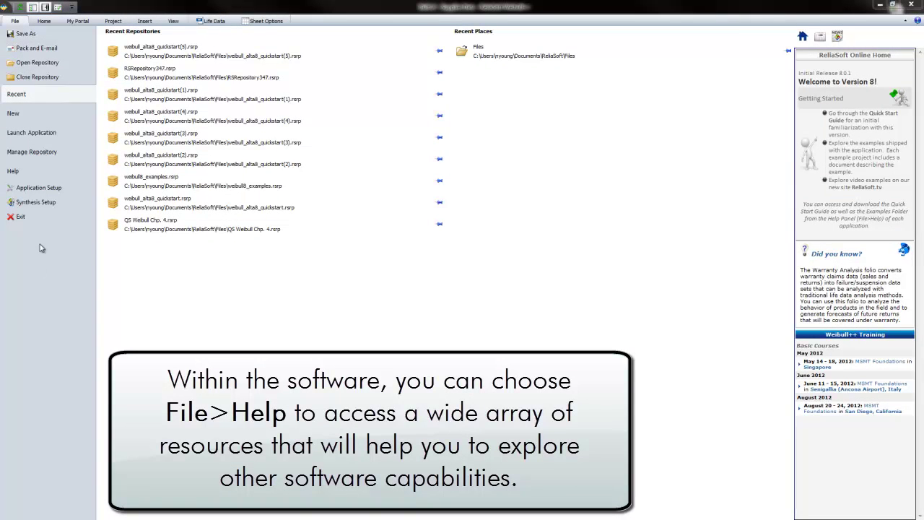
# From Help's examples folder, open Weibull > weibull_alta8_quickstart and accept the copy notice
pyautogui.click(43, 173)
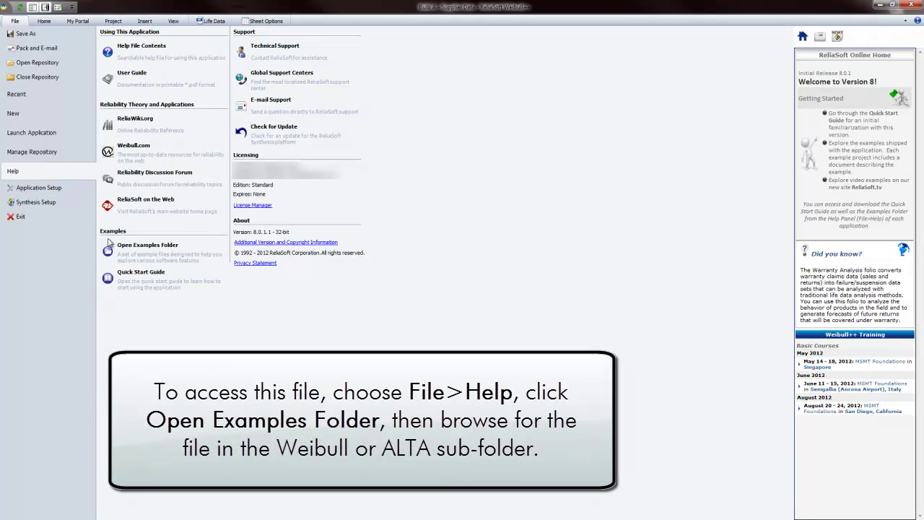
pyautogui.click(186, 259)
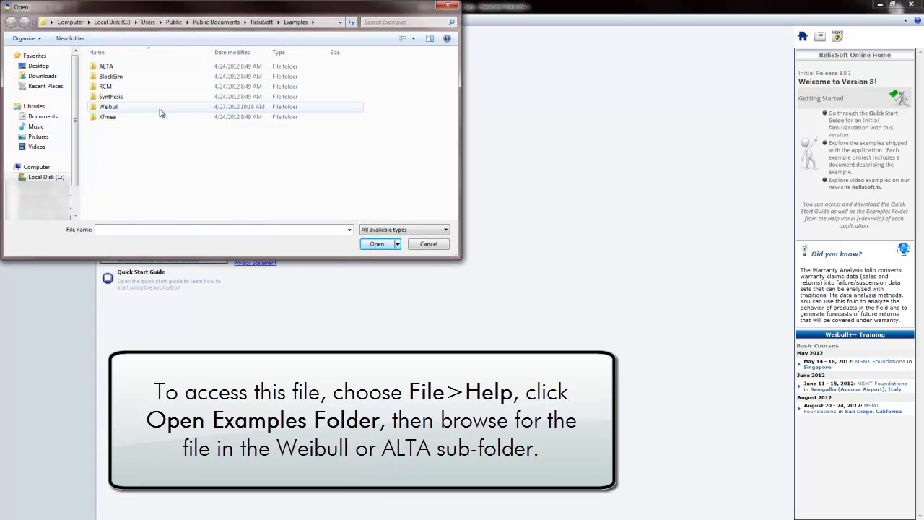
pyautogui.click(160, 110)
pyautogui.doubleClick(160, 110)
pyautogui.click(162, 68)
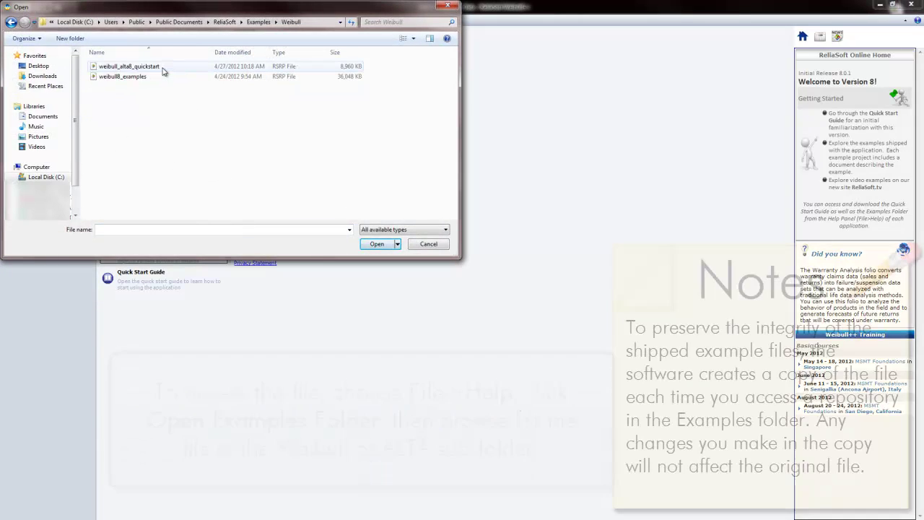
pyautogui.doubleClick(163, 67)
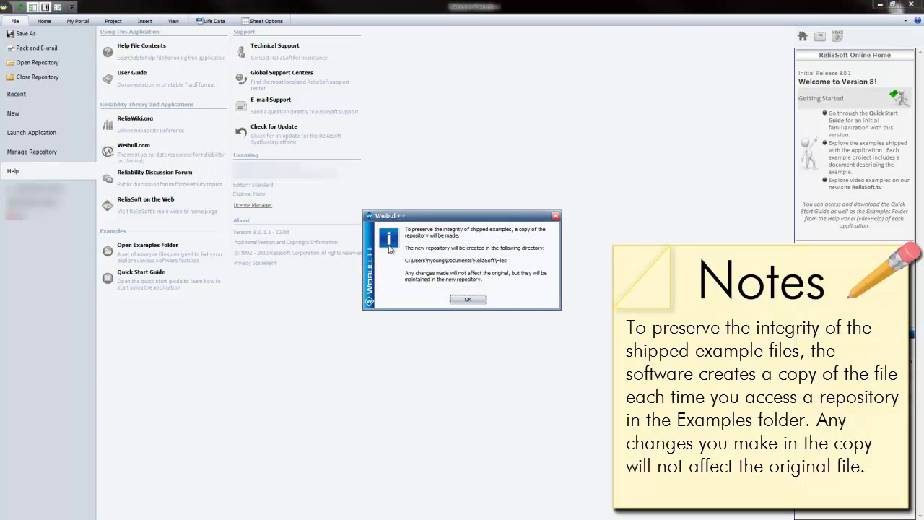
pyautogui.click(468, 299)
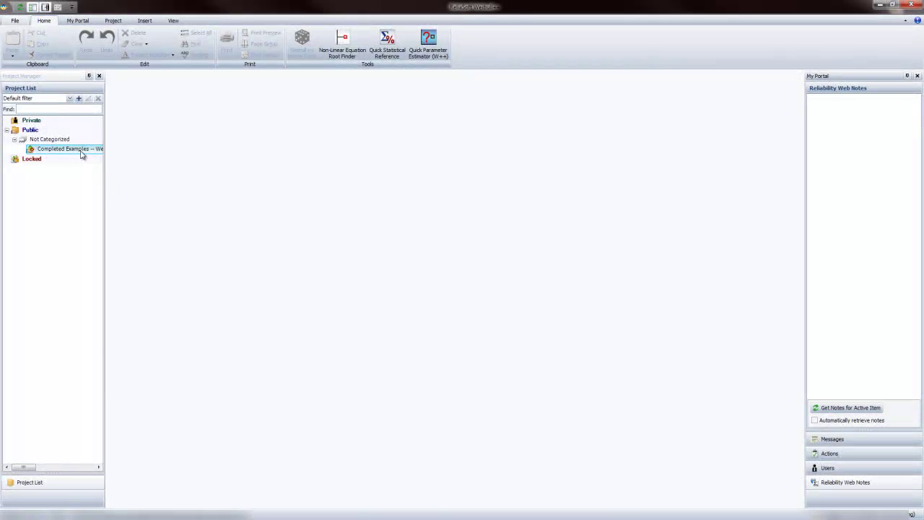
# Open the Completed Examples project, then open its Bulb A - Supplier Data folio from the project tree
pyautogui.doubleClick(80, 149)
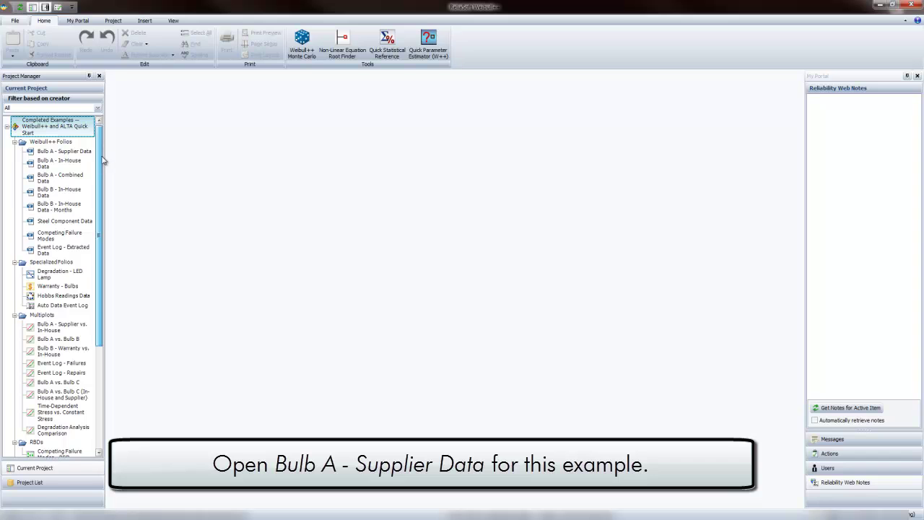
pyautogui.scroll(-3, 96, 267)
pyautogui.scroll(-3, 96, 267)
pyautogui.moveTo(96, 268); pyautogui.dragTo(104, 153)
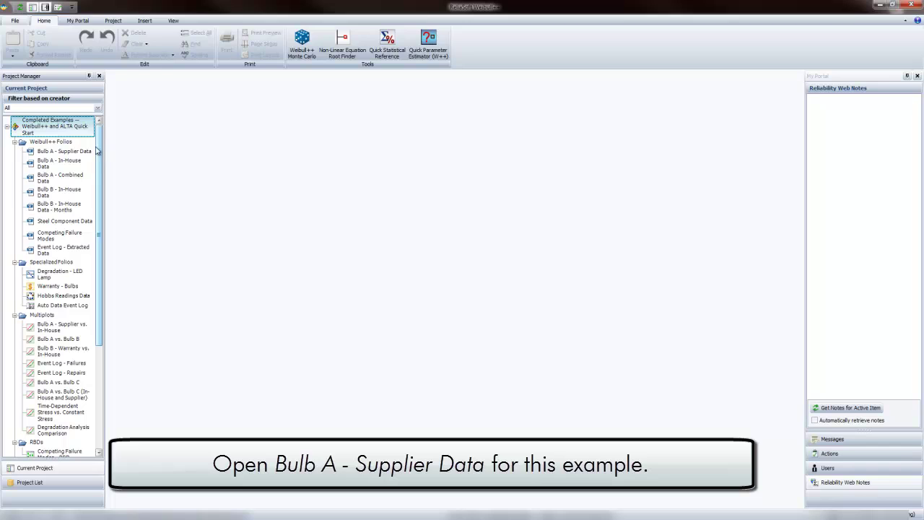
pyautogui.click(83, 153)
pyautogui.doubleClick(83, 153)
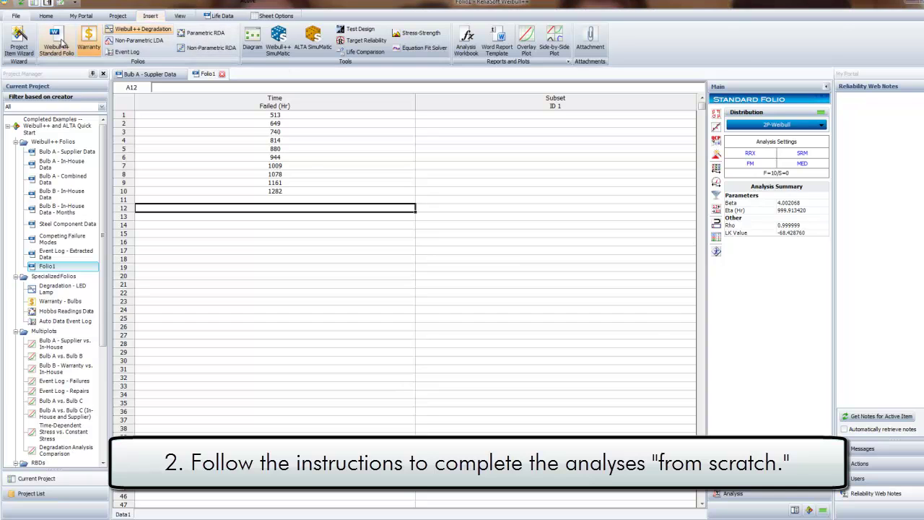
# Create a new standard times-to-failure folio and enter the failure times 513, 649, 740, 814
pyautogui.click(56, 42)
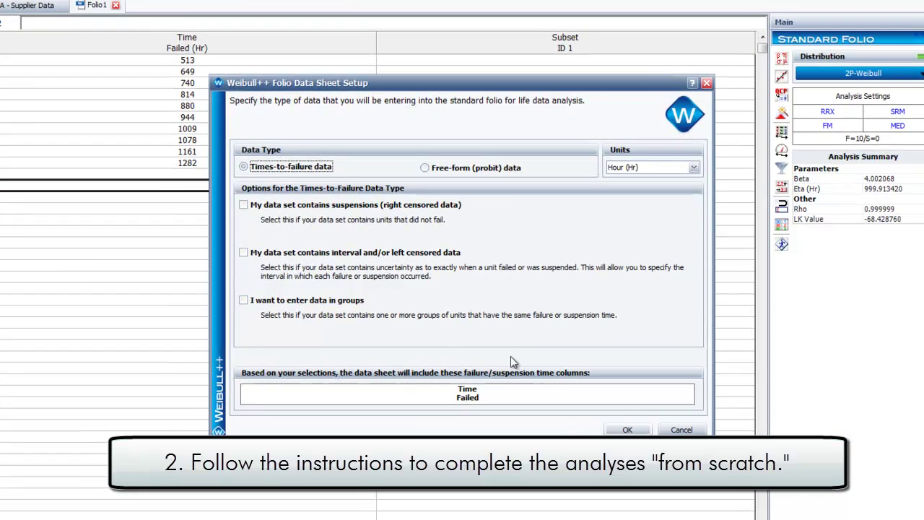
pyautogui.click(626, 430)
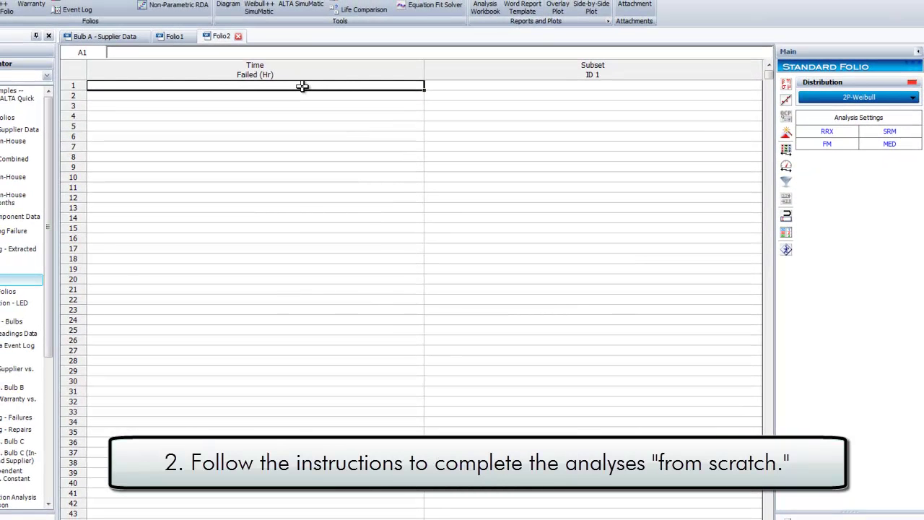
pyautogui.write('513')
pyautogui.press('Return')
pyautogui.write('649')
pyautogui.press('Return')
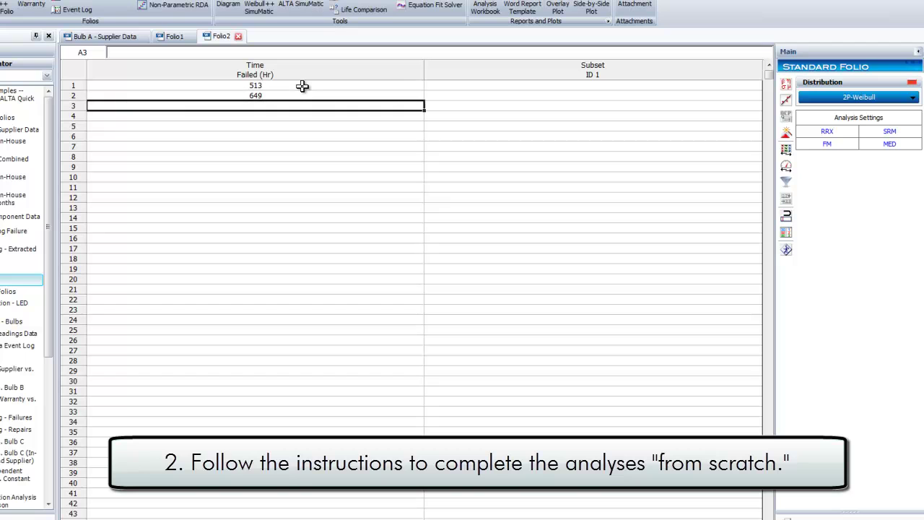
pyautogui.write('740 814')
pyautogui.press('Return')
# Enter the remaining times 880, 944, 1009, 1078, 1161, 1282 and calculate the parameters
pyautogui.write('880')
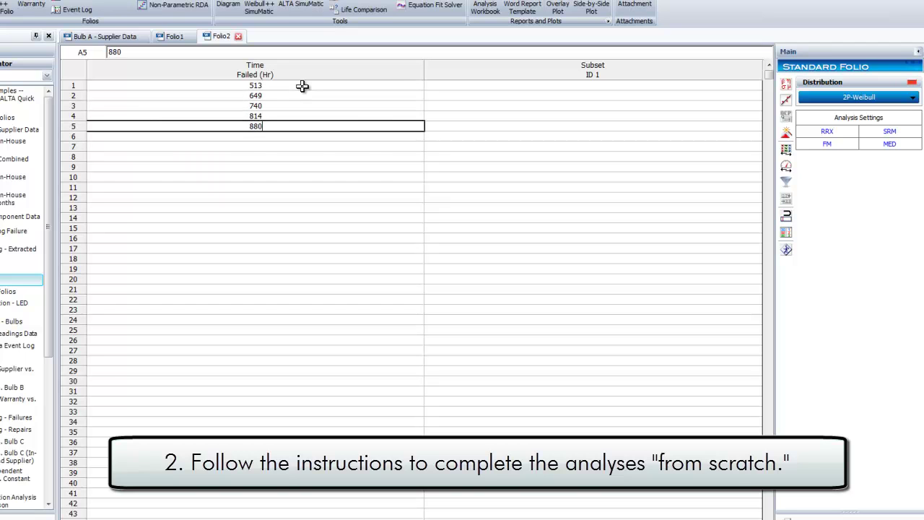
pyautogui.press('Return')
pyautogui.write('944')
pyautogui.press('Return')
pyautogui.write('1009 107')
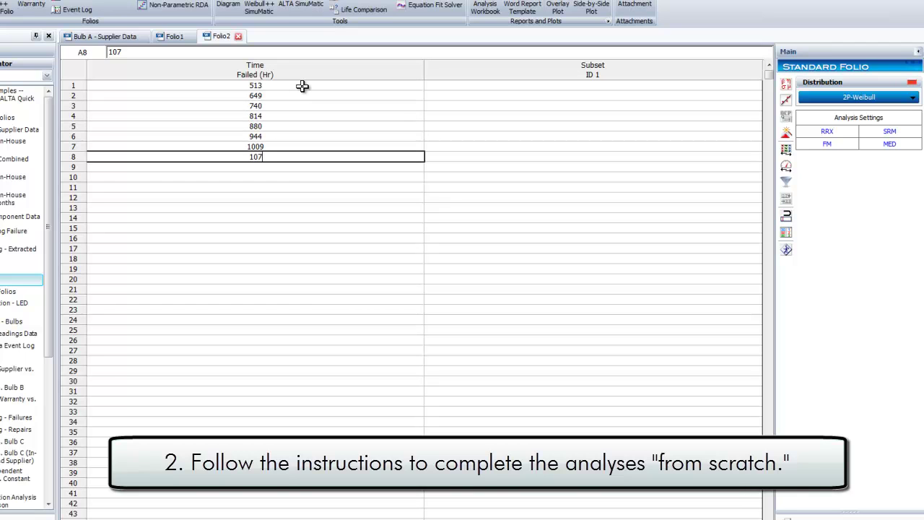
pyautogui.write('8 1161')
pyautogui.press('Return')
pyautogui.write('1282')
pyautogui.press('Return')
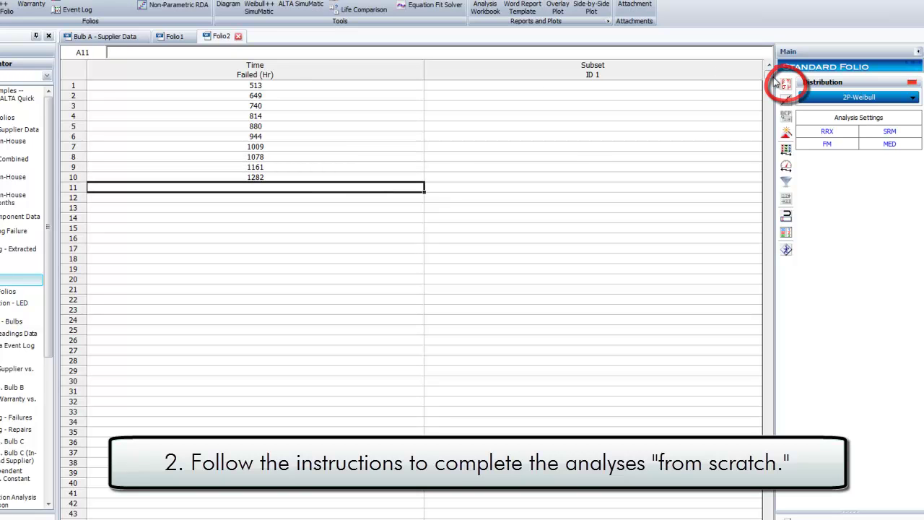
pyautogui.click(785, 84)
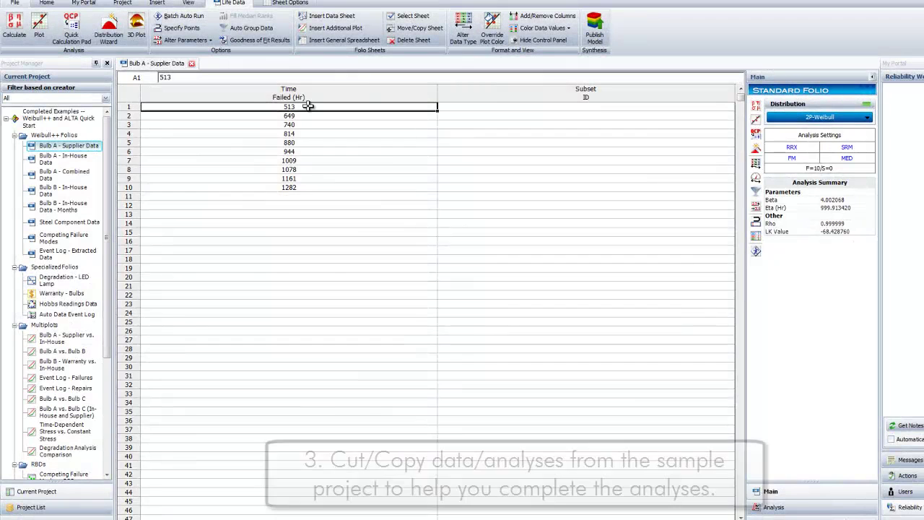
# Cut the ten Time values and create a new standard folio without suspensions
pyautogui.moveTo(306, 107); pyautogui.dragTo(307, 186)
pyautogui.hotkey('ctrl', 'c')
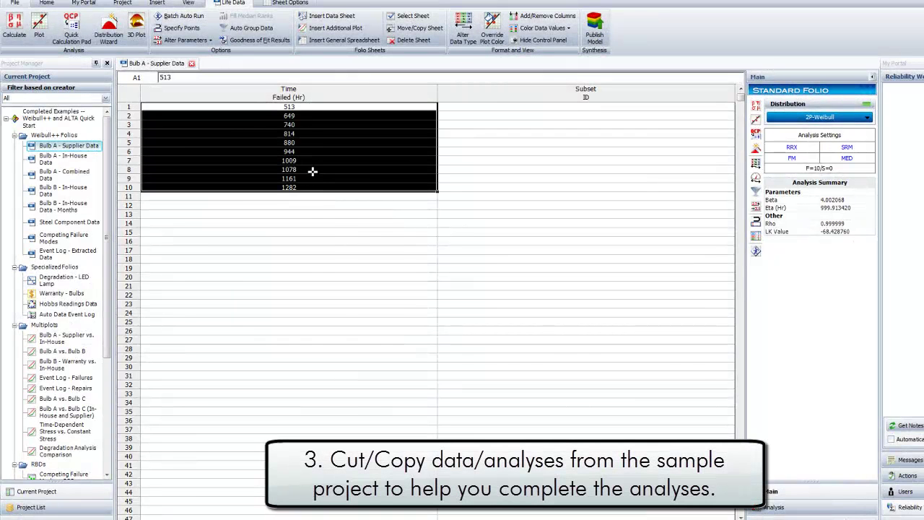
pyautogui.rightClick(312, 171)
pyautogui.click(340, 194)
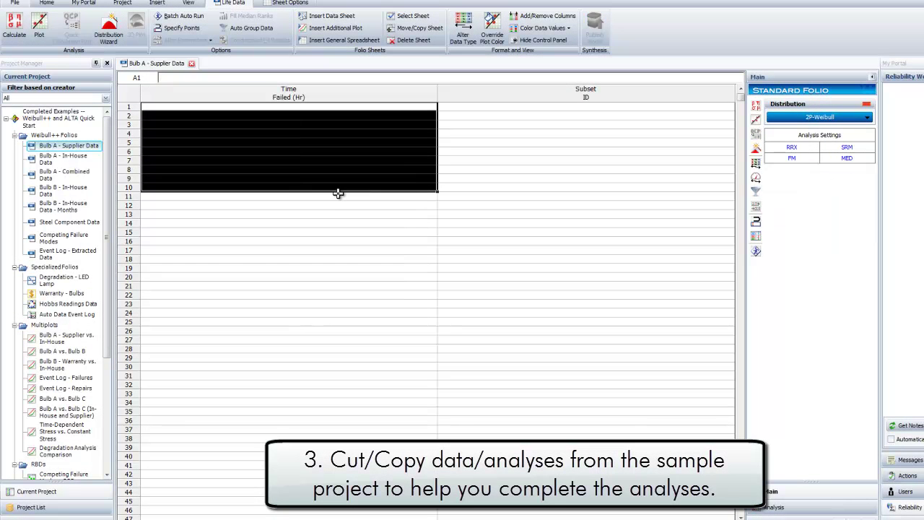
pyautogui.click(158, 2)
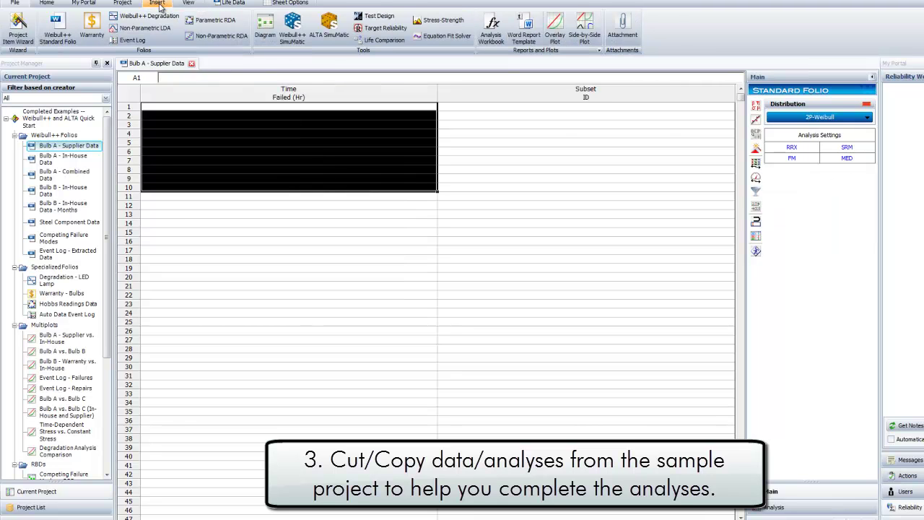
pyautogui.click(57, 37)
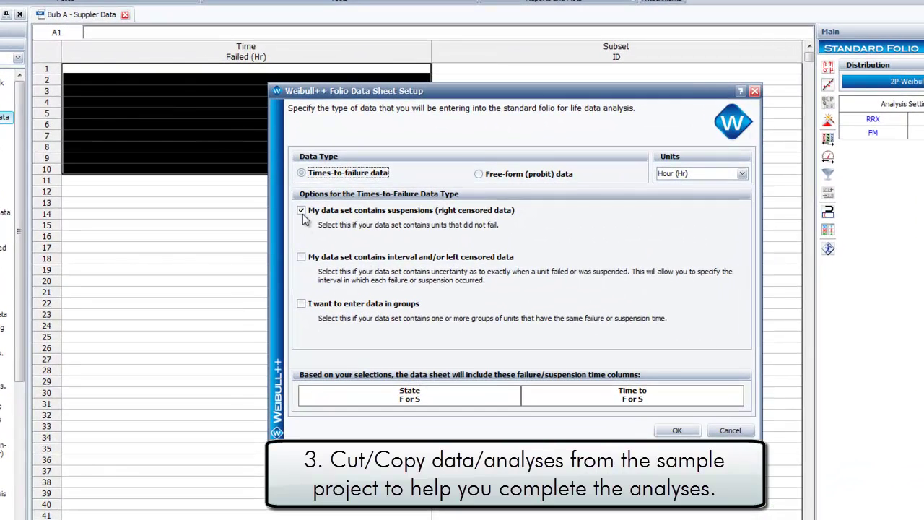
pyautogui.click(303, 211)
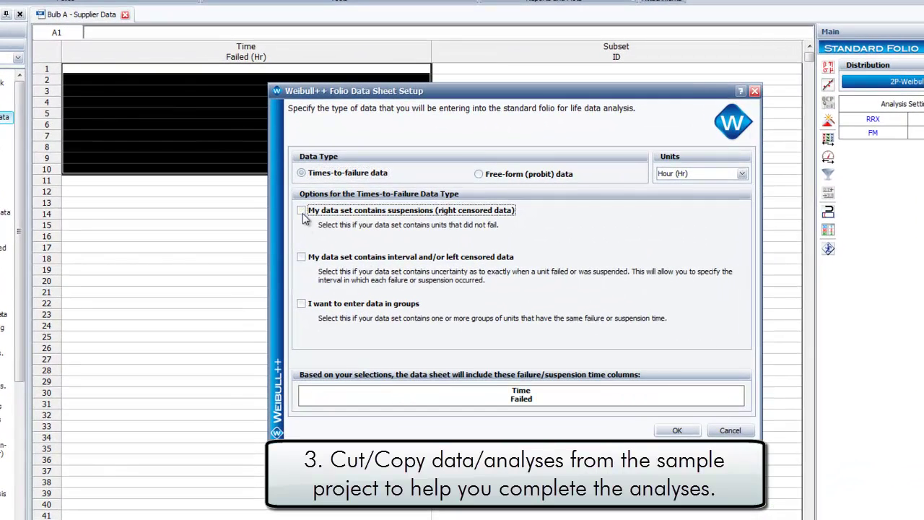
pyautogui.click(677, 430)
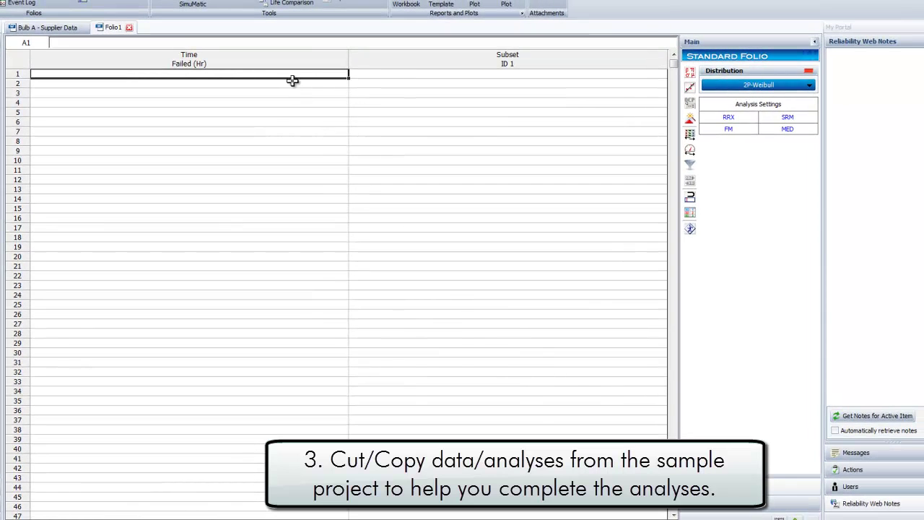
# Paste the failure times into the new folio and calculate a 2P-Weibull analysis
pyautogui.hotkey('ctrl', 'v')
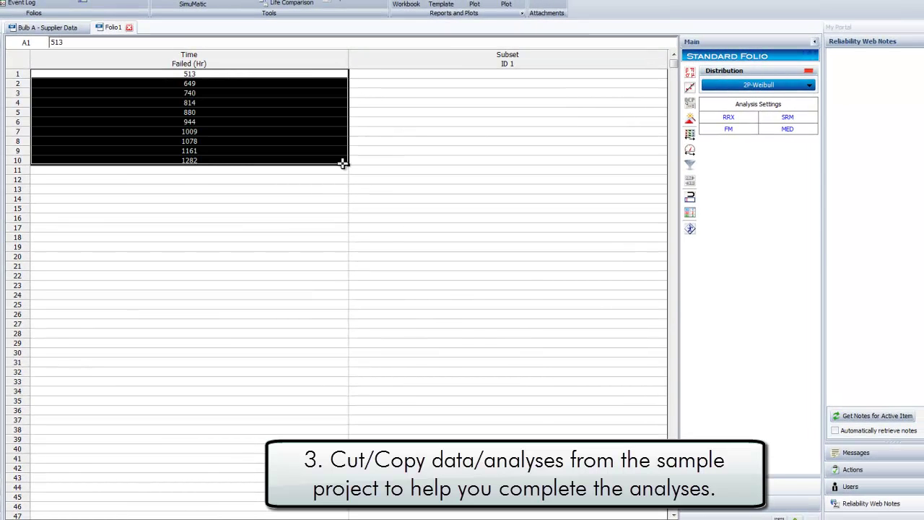
pyautogui.click(341, 180)
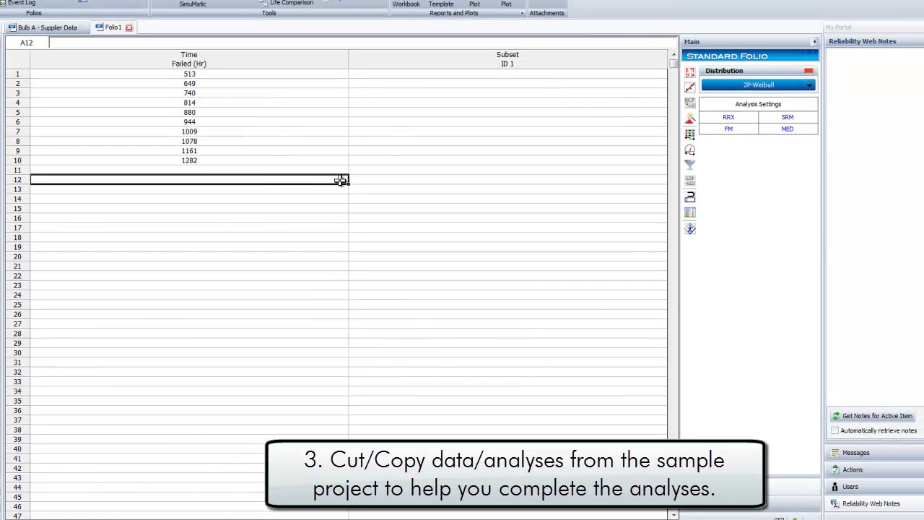
pyautogui.click(786, 87)
pyautogui.click(838, 108)
pyautogui.click(690, 73)
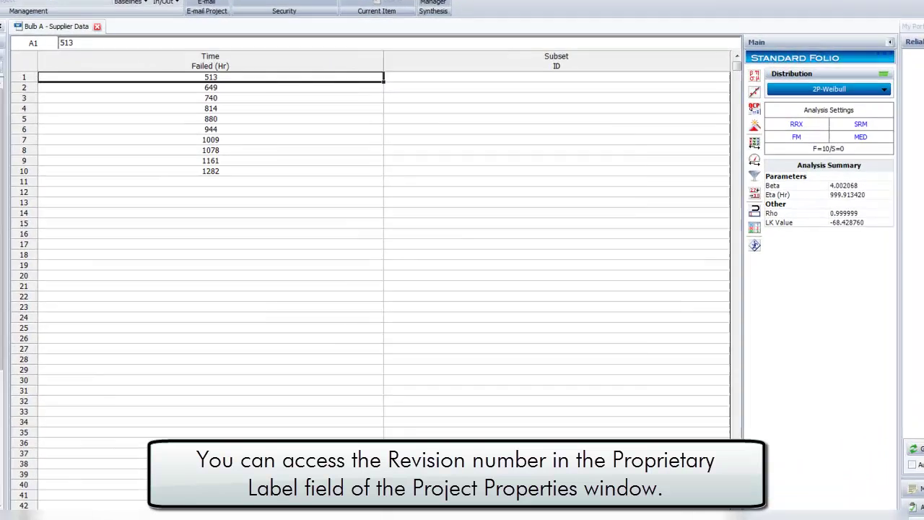
pyautogui.click(114, 38)
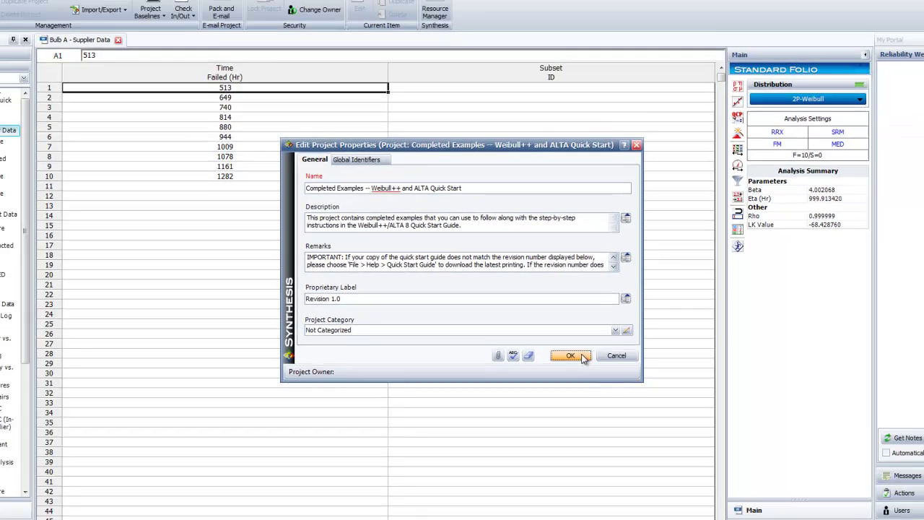
pyautogui.click(626, 393)
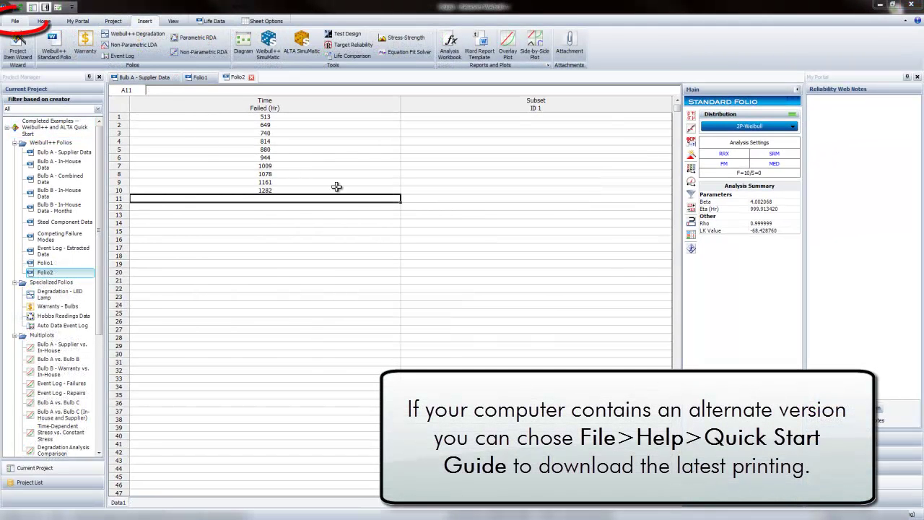
# Launch the online QS_Weibull.pdf Quick Start Guide from the File > Help page
pyautogui.click(17, 22)
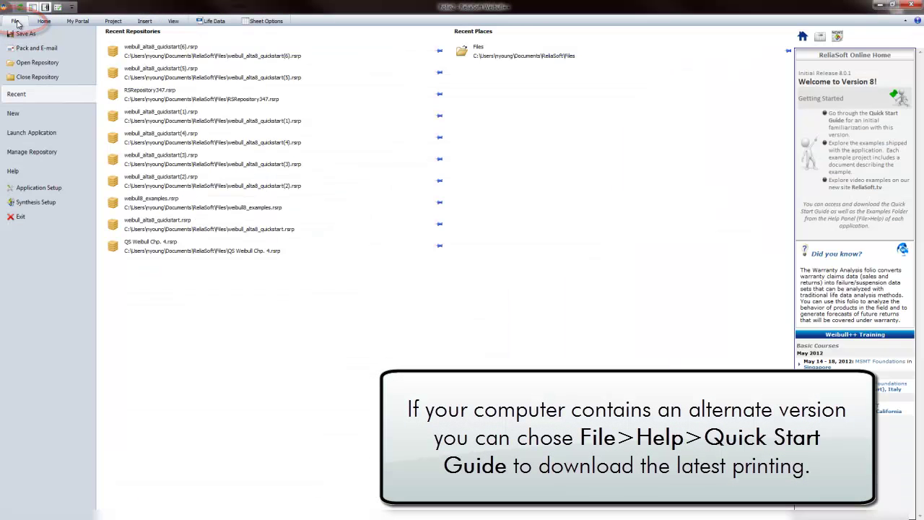
pyautogui.click(18, 167)
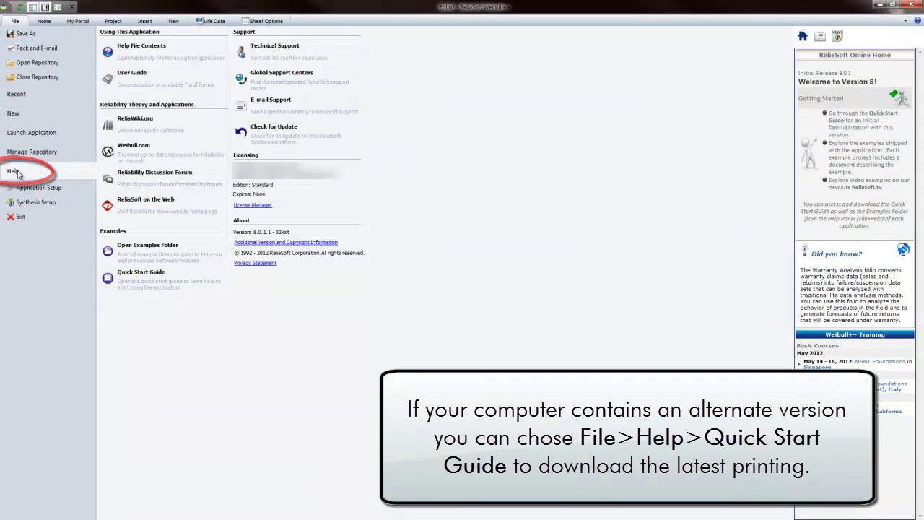
pyautogui.click(140, 278)
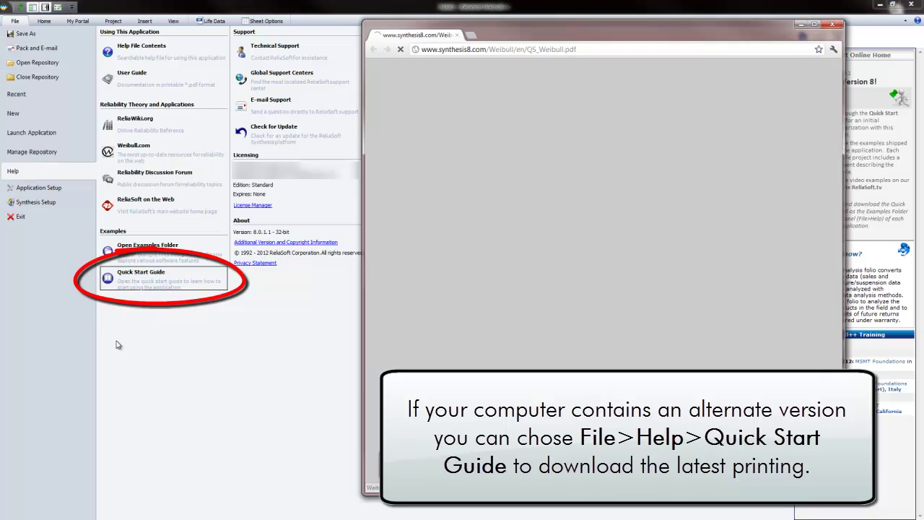